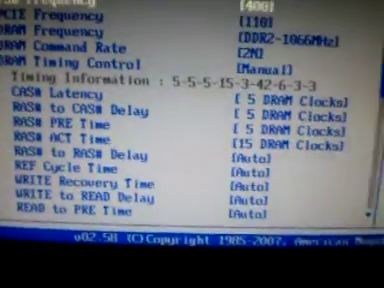
- Scroll past the DRAM timings to voltages: CPU 1.5000V, DRAM 2.30V, NB 1.40V, SB 1.20V
key("Down")
key("Down")
key("Down")
key("Down")
key("Down")
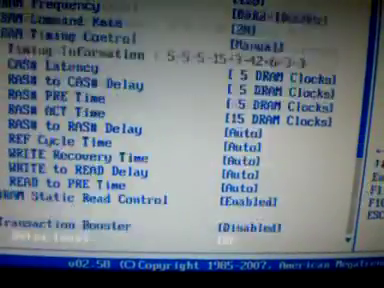
key("Down")
key("Down")
key("Down")
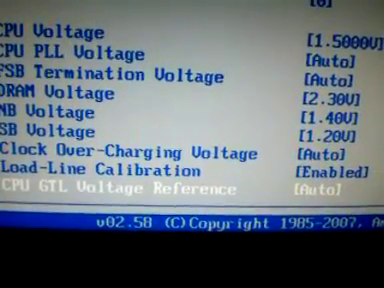
key("Down")
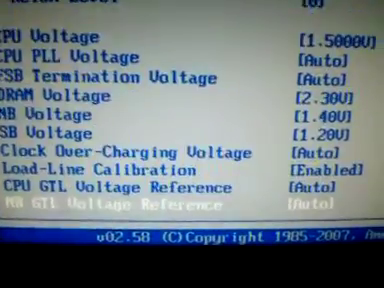
key("Down")
key("Down")
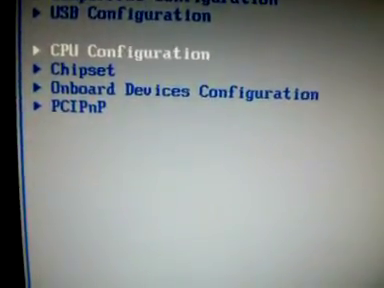
key("Return")
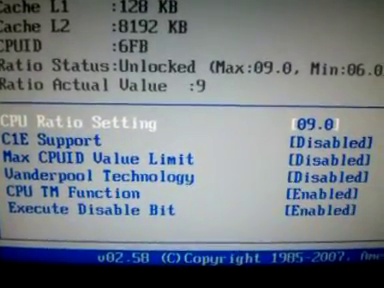
key("Escape")
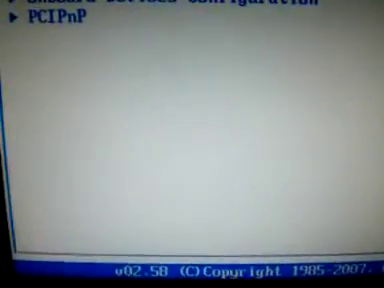
key("Down")
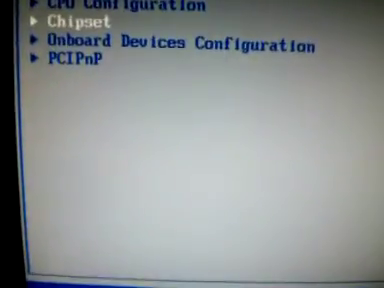
key("Return")
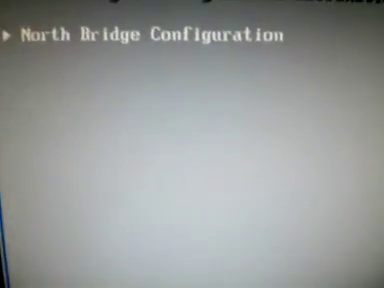
key("Return")
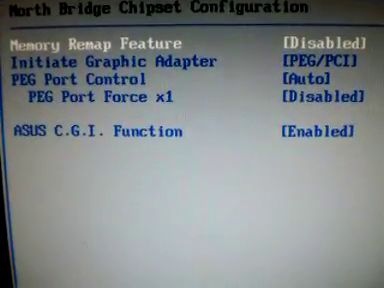
key("Escape")
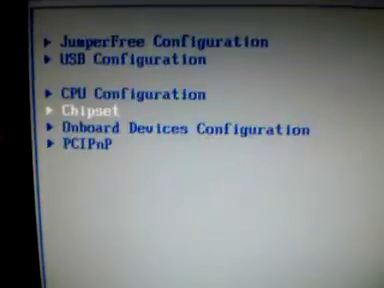
- Check Onboard Devices (HD Audio, LANs, Firewire enabled) and PCI/PnP, then back out to the discard prompt
key("Down")
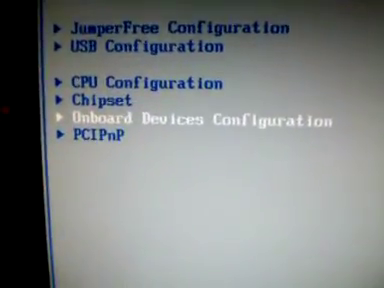
key("Return")
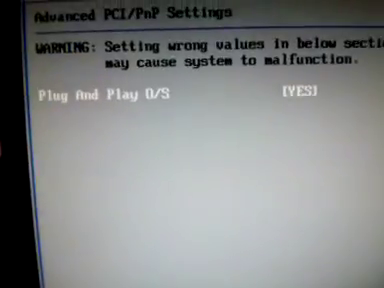
key("Escape")
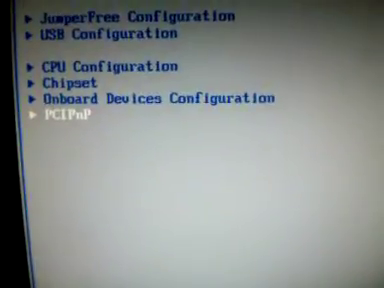
key("Escape")
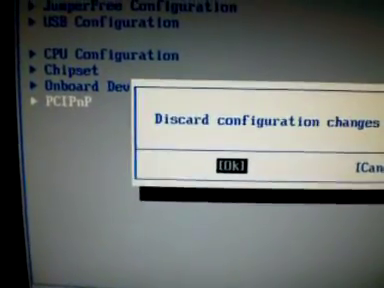
key("Right")
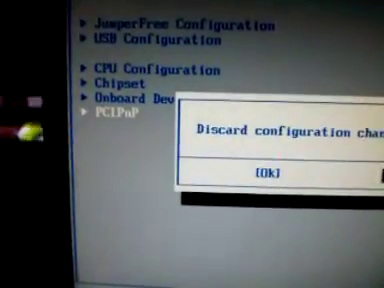
key("Left")
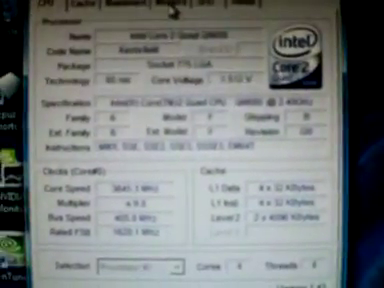
- Show CPU-Z's Memory tab: 2048 MB dual-channel DDR2, about 540 MHz, 5-5-5-15 timings, 2T
left_click(163, 42)
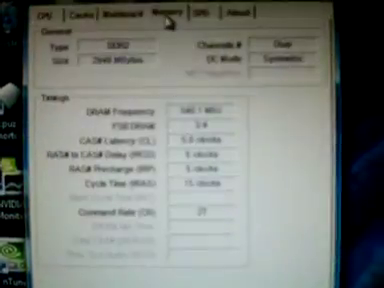